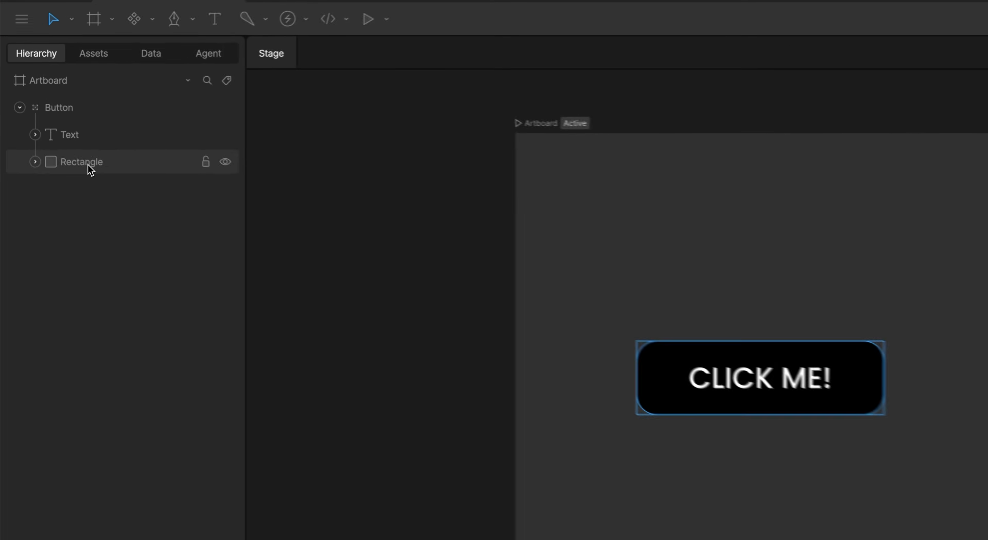
Step: Add a second fill to the button's rectangle and make it solid white (FFFFFF)
left_click(58, 127)
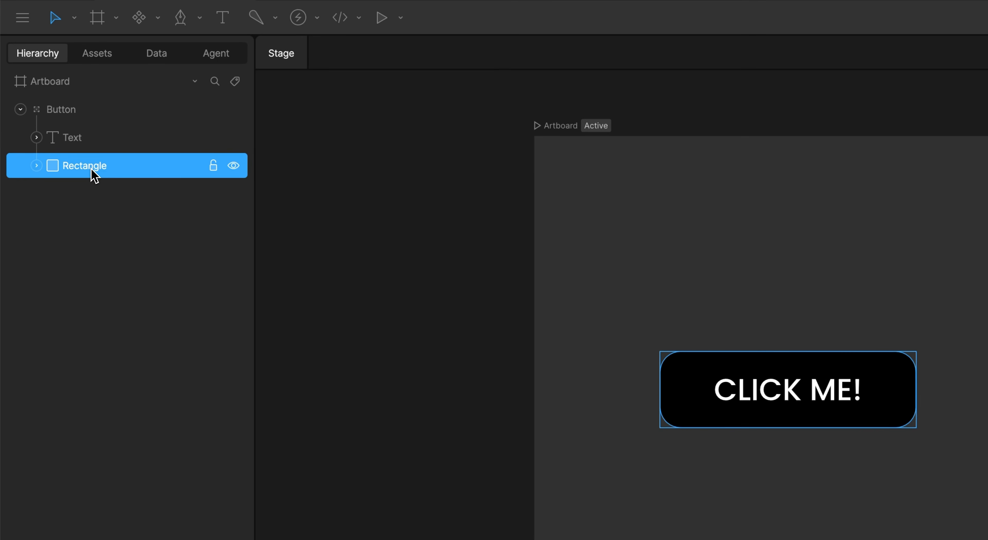
left_click(84, 138)
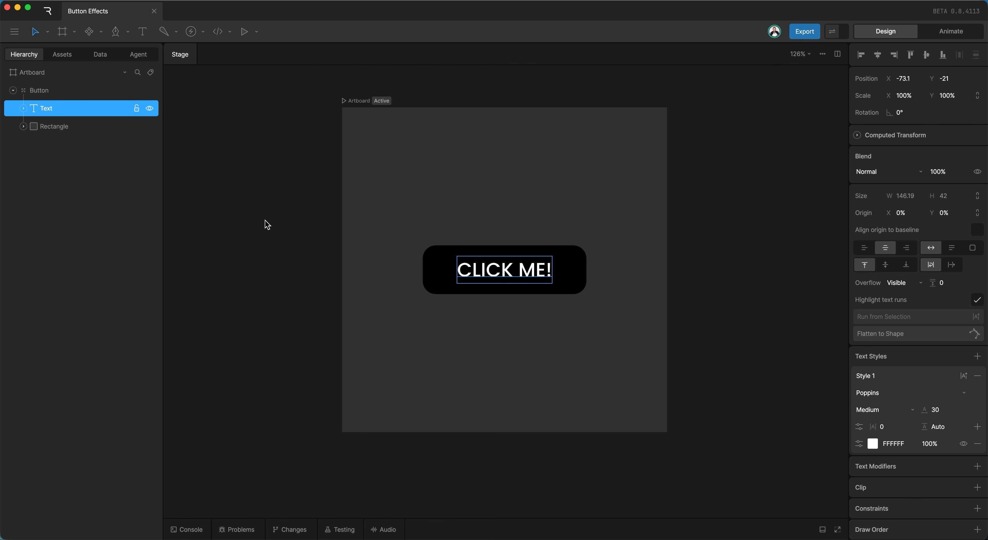
left_click(55, 130)
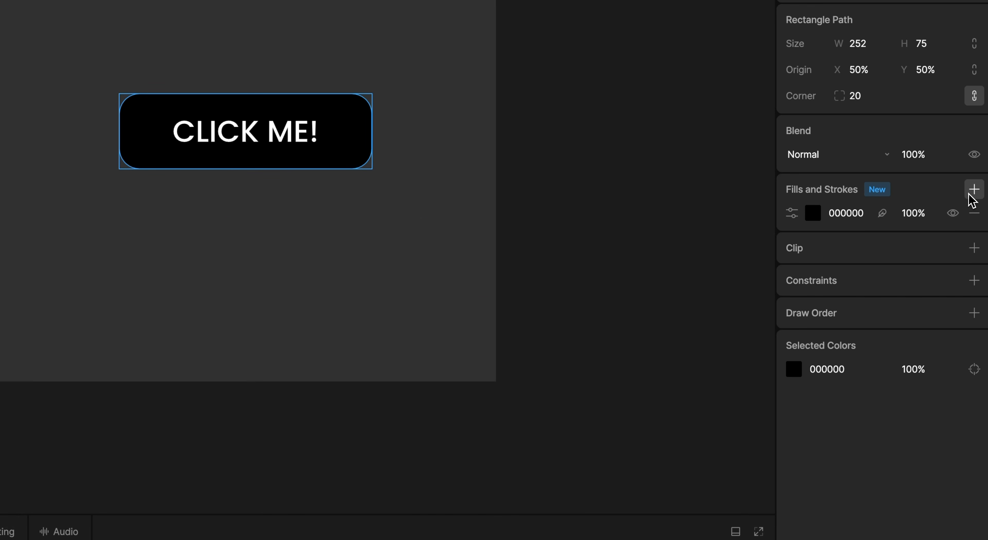
left_click(973, 191)
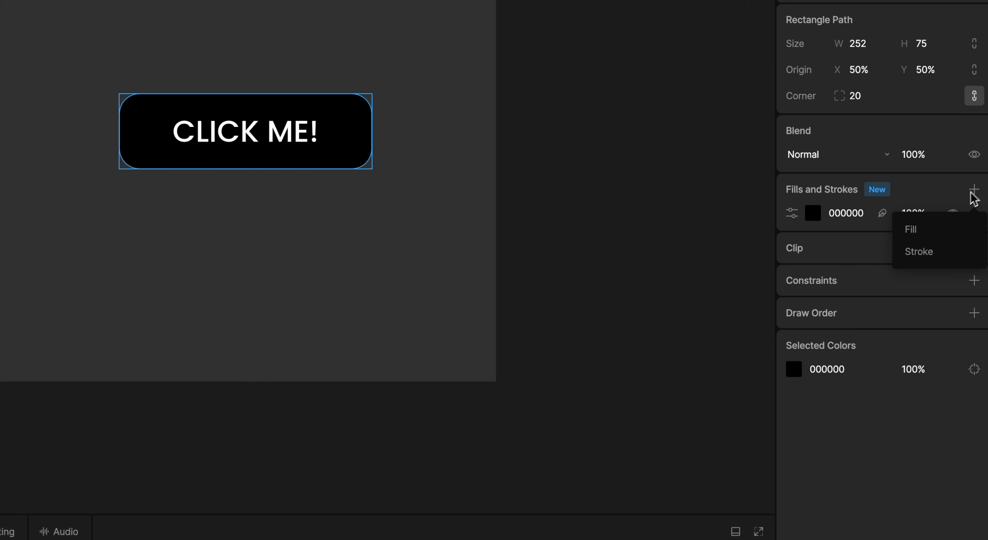
left_click(921, 234)
left_click(813, 214)
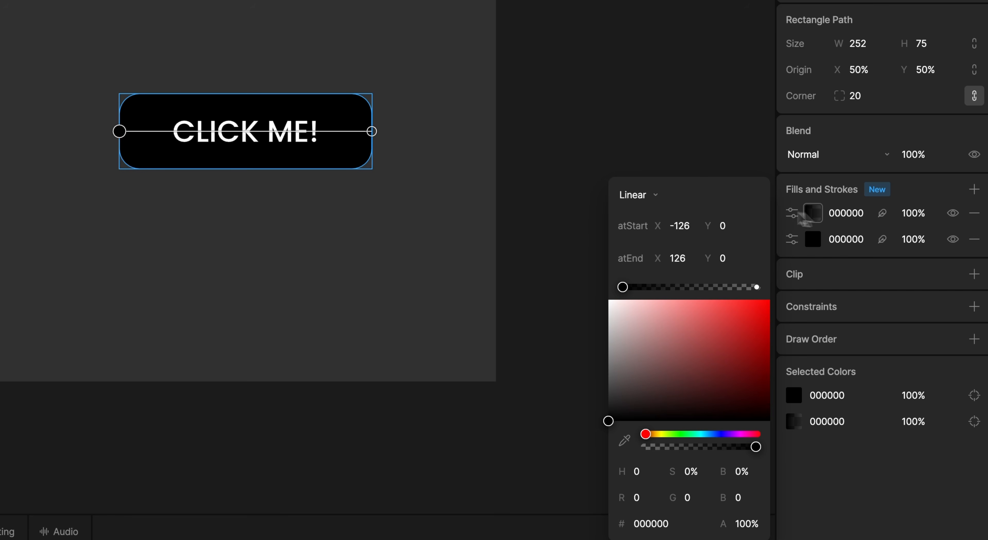
left_click(632, 194)
left_click(639, 203)
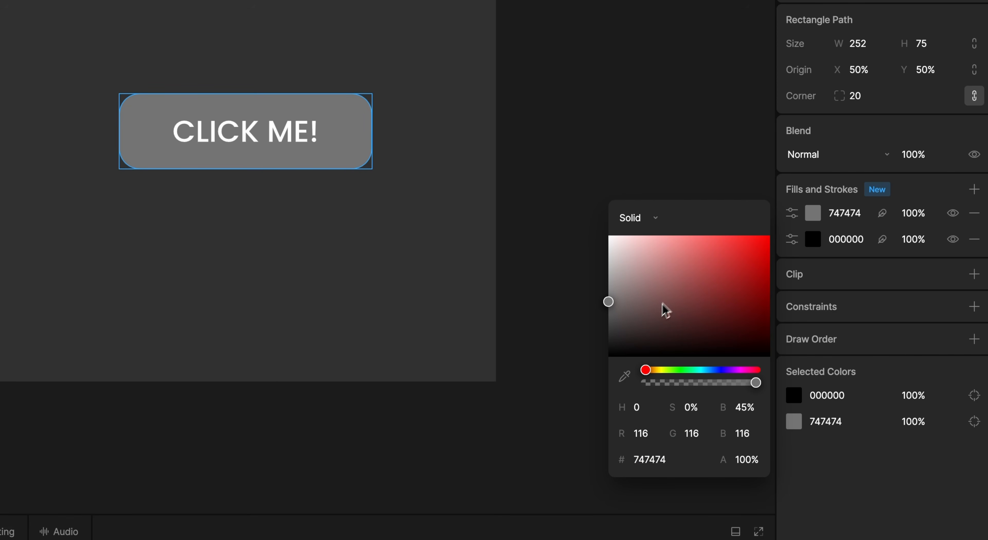
left_click(623, 268)
left_click_drag(626, 273, 604, 229)
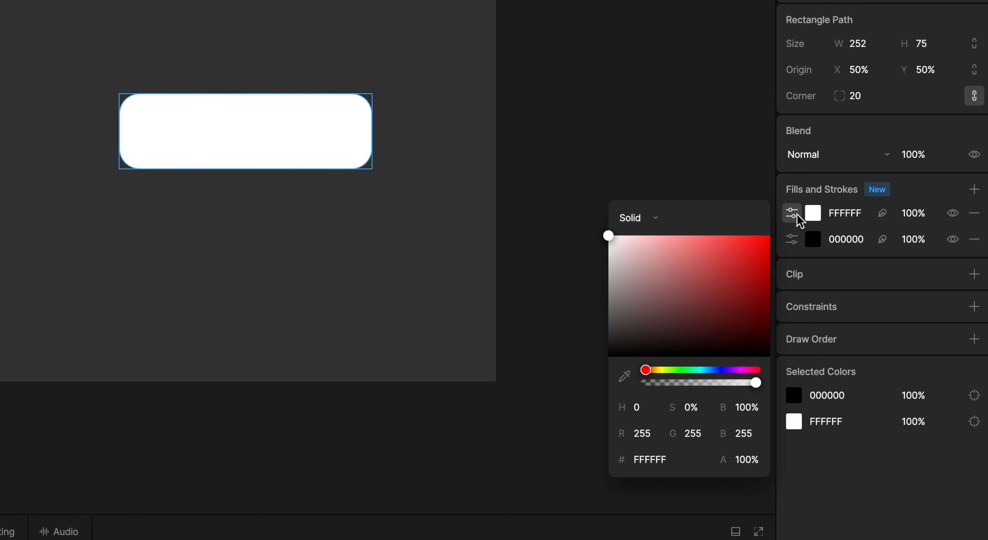
Step: Move the rectangle's white fill beneath the black fill and set its opacity to 50%
left_click_drag(794, 220, 790, 256)
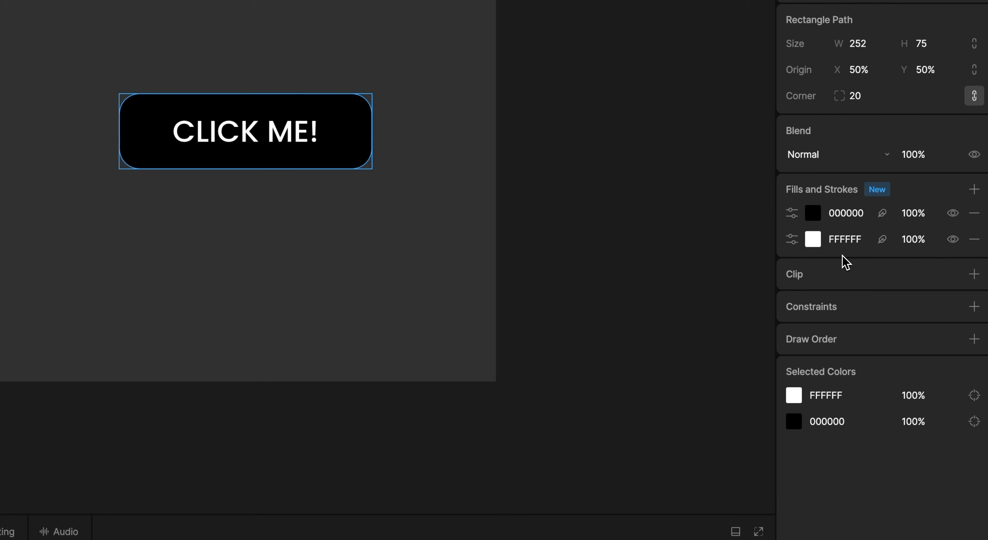
left_click(915, 243)
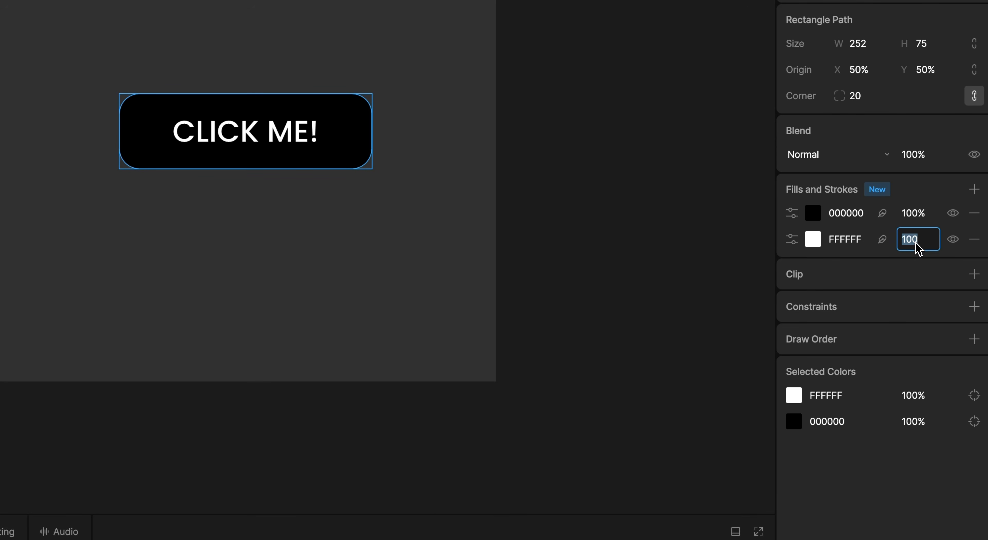
type("50")
key("Return")
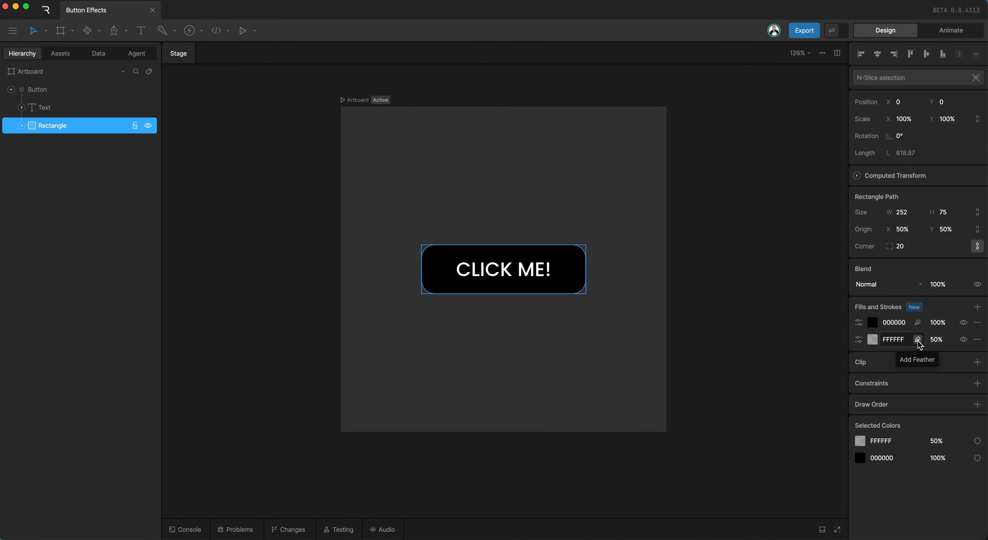
Step: Add a feather to the rectangle's white fill, accepting the Clockwise fill rule
left_click(882, 240)
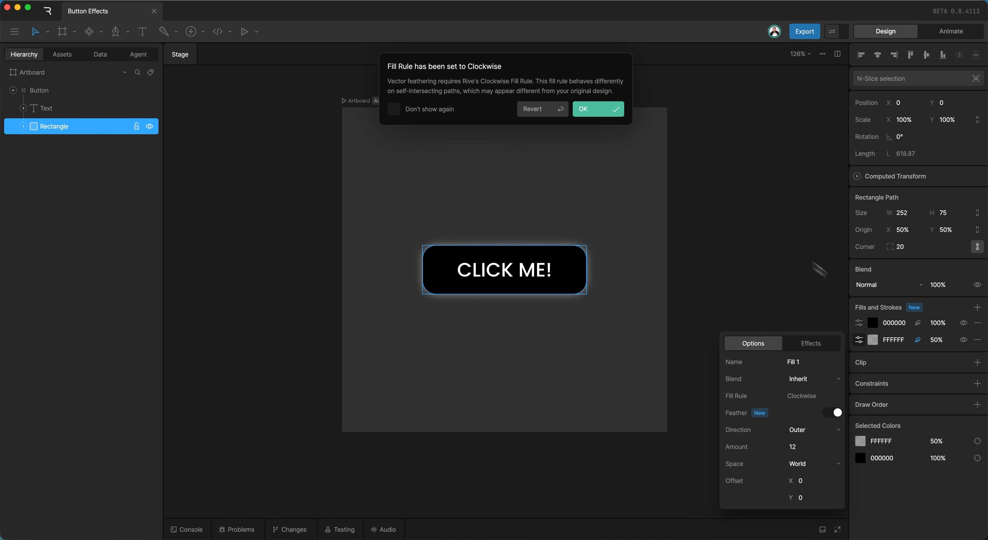
left_click(610, 113)
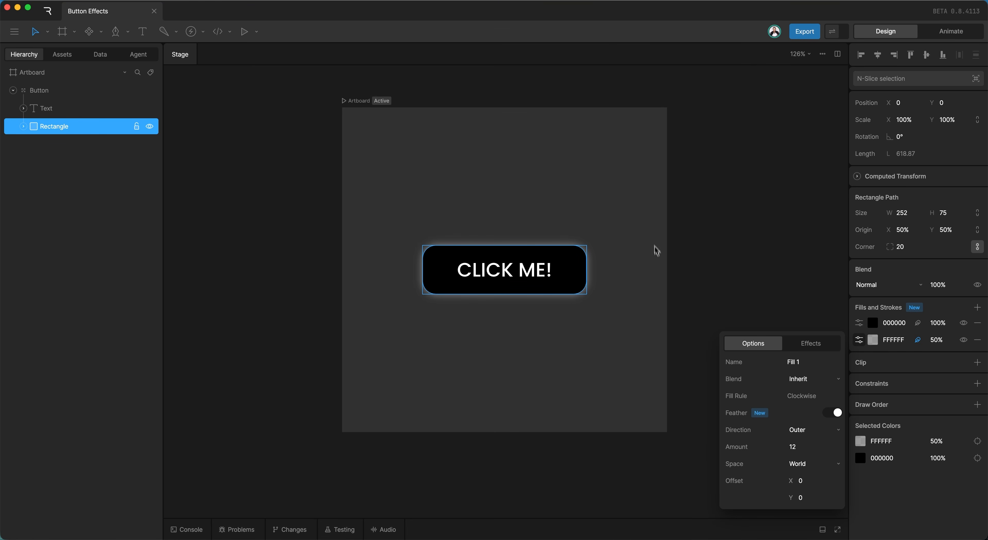
left_click(660, 264)
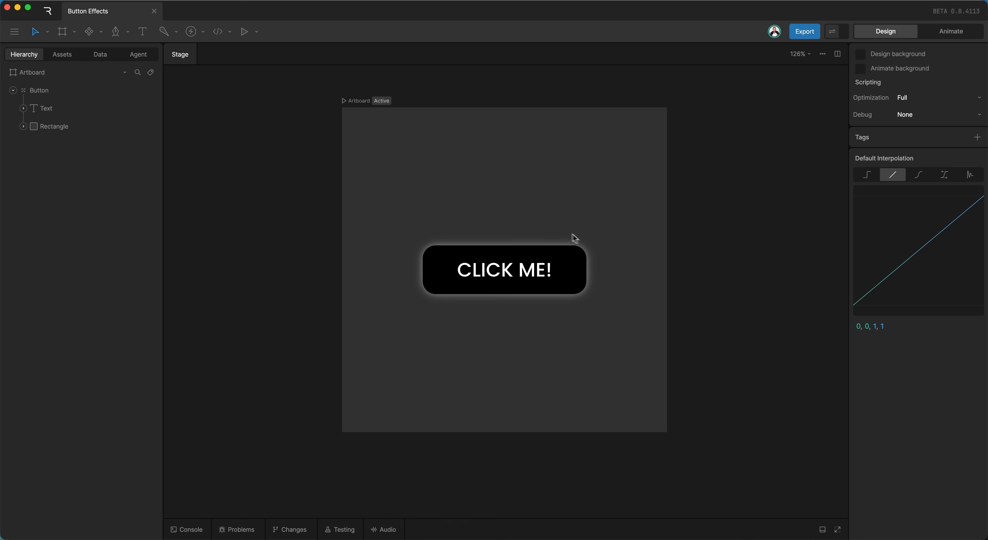
Step: Try feather amounts of 0 and 100 on the rectangle's white fill, and set the amount back to 12
left_click(46, 130)
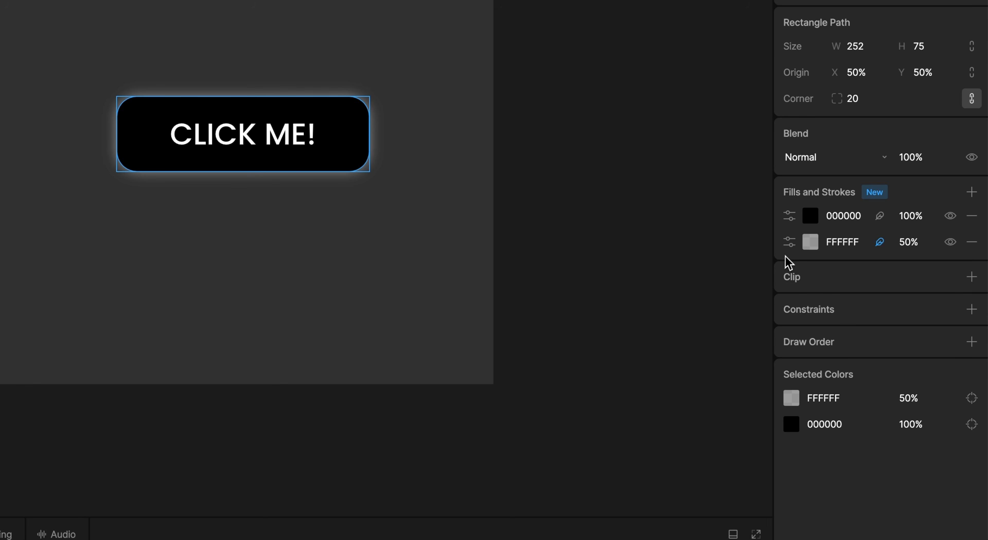
left_click(789, 243)
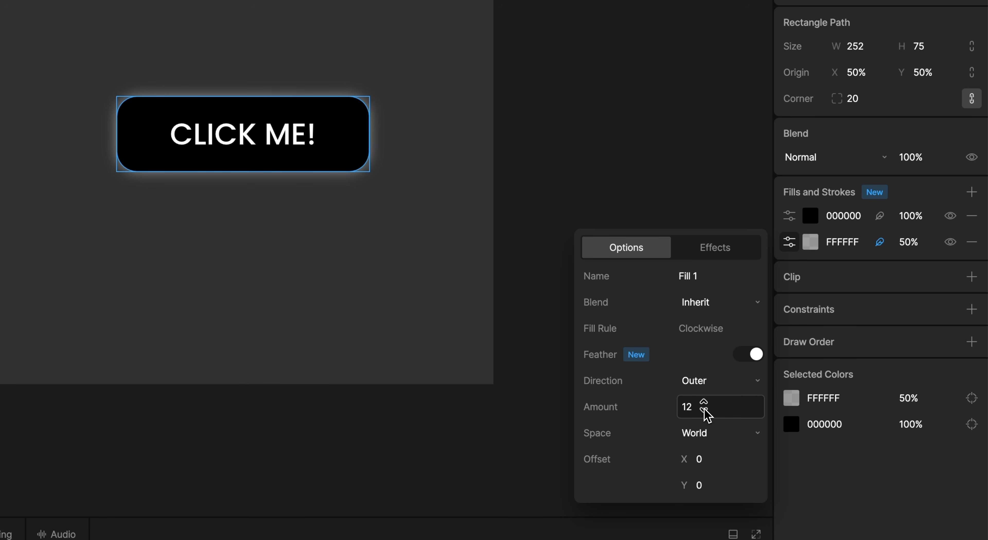
left_click(706, 413)
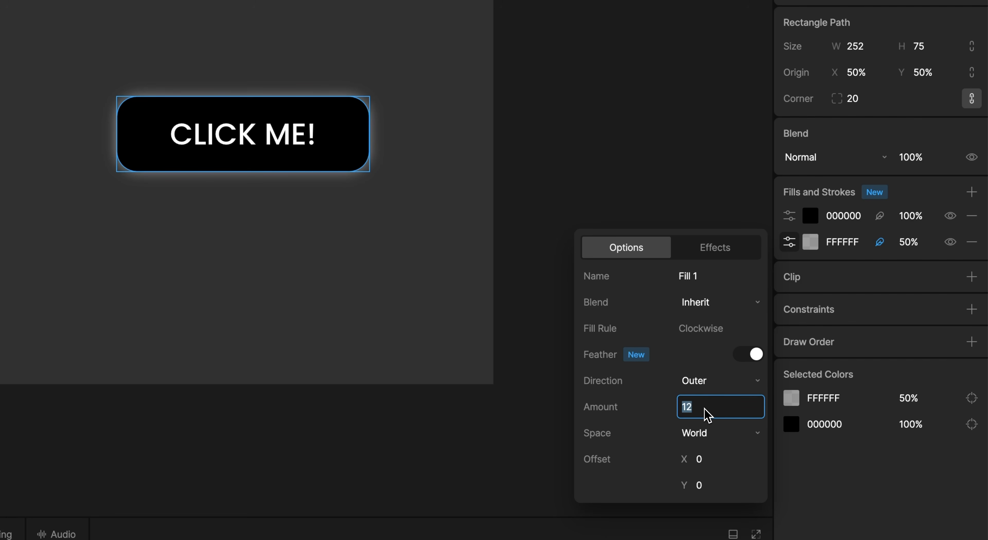
type("0")
key("Return")
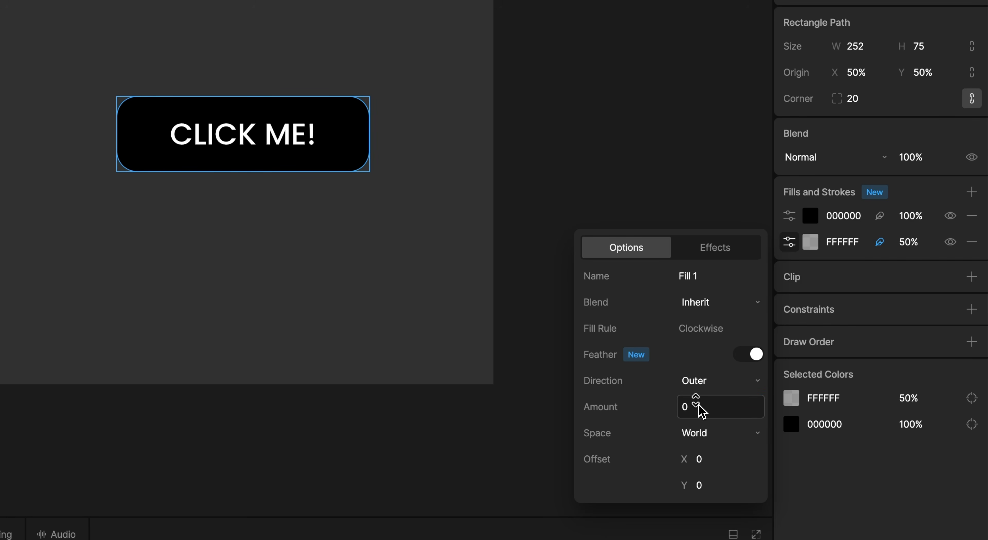
left_click(696, 409)
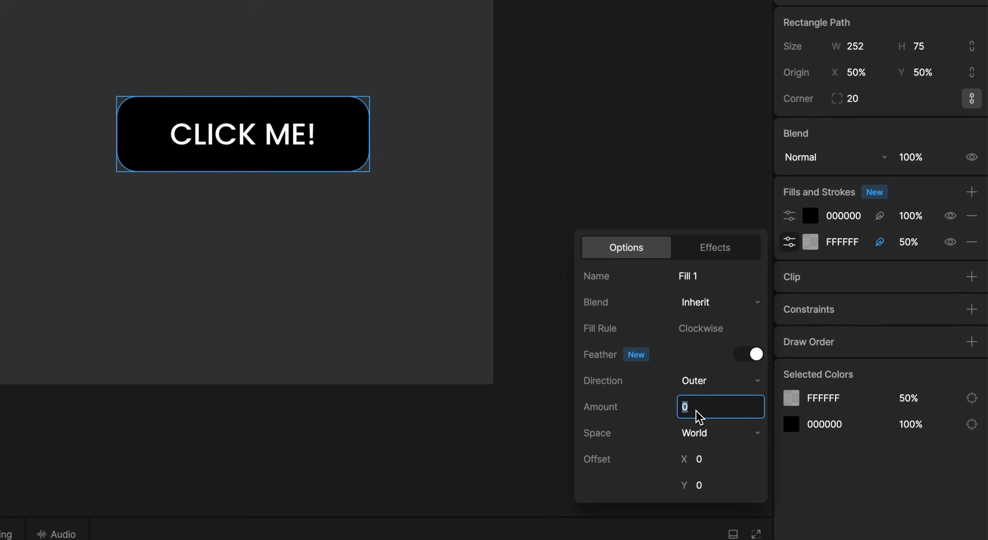
type("100")
key("Return")
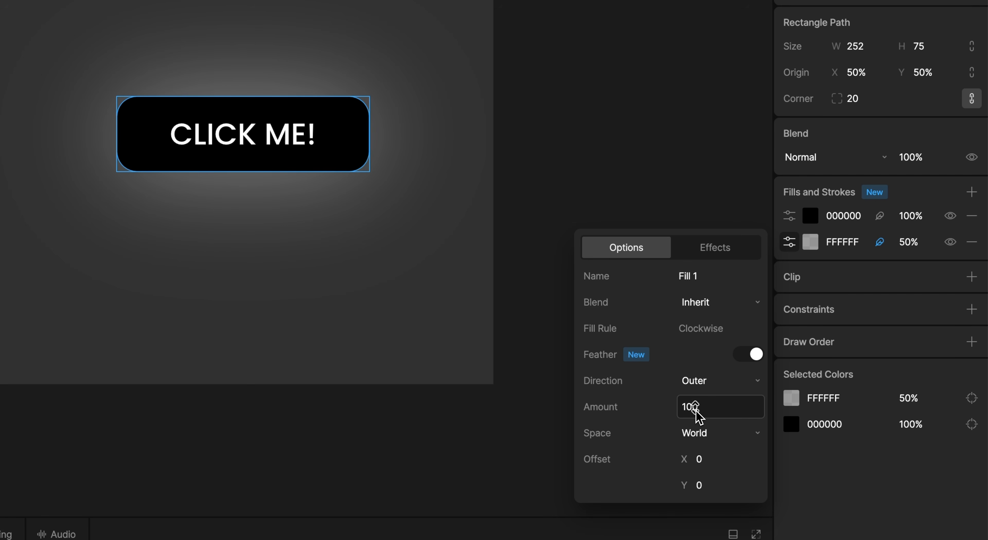
left_click(696, 410)
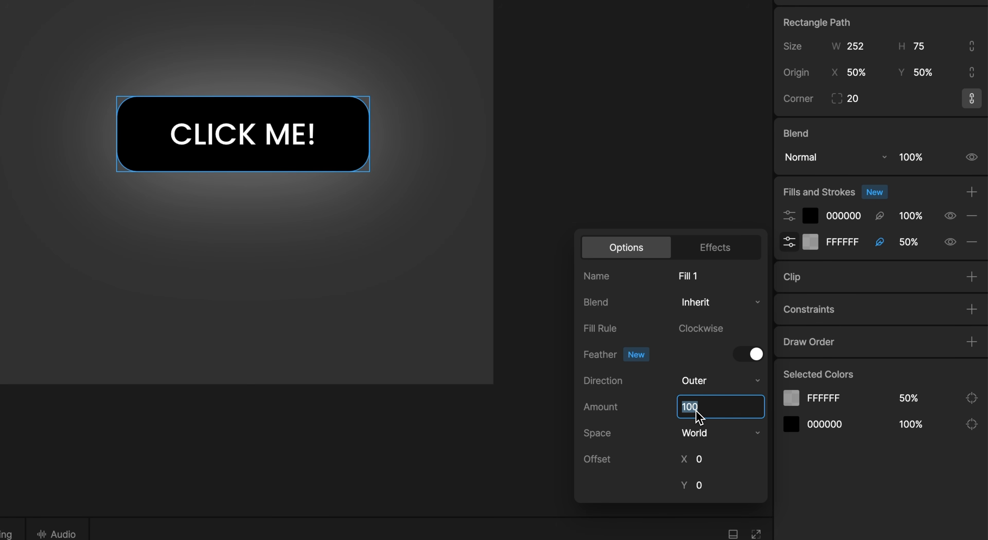
type("12")
key("Return")
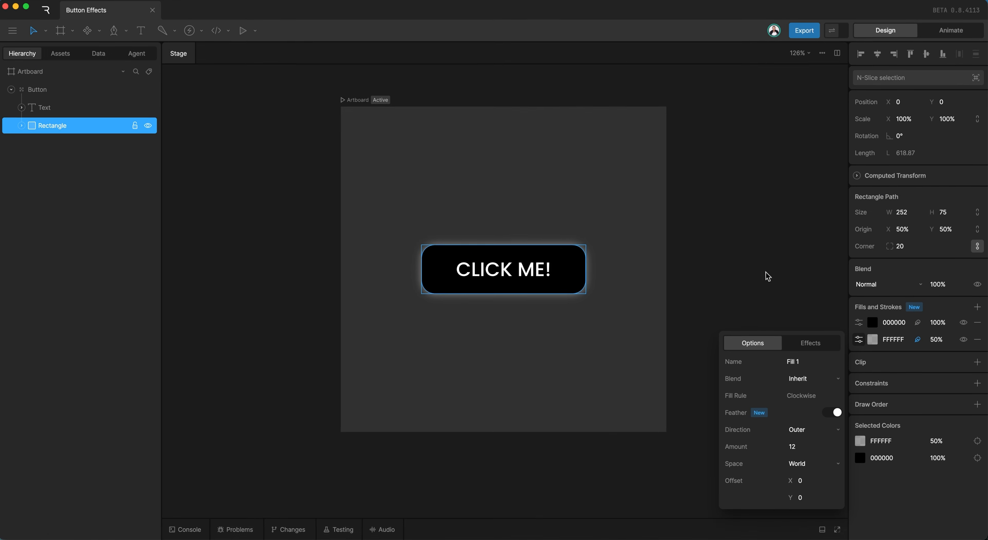
left_click(647, 145)
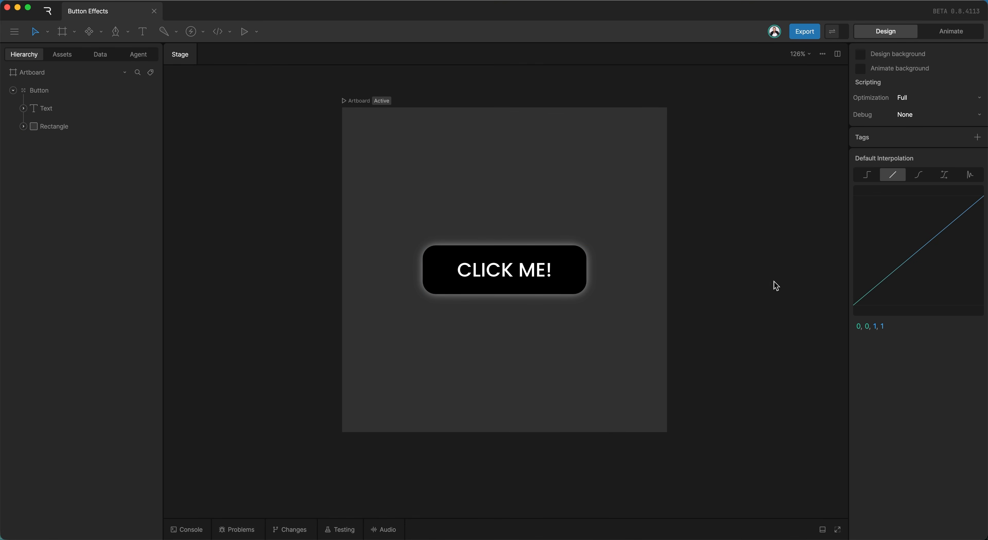
Step: Switch to Animate mode and rename Timeline 1 as GlowEffect
left_click(936, 32)
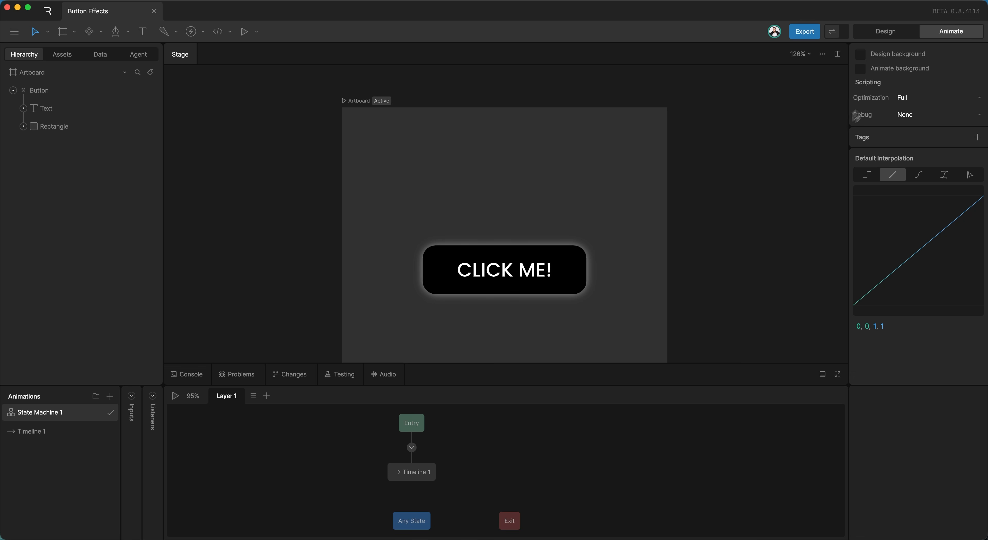
left_click(42, 432)
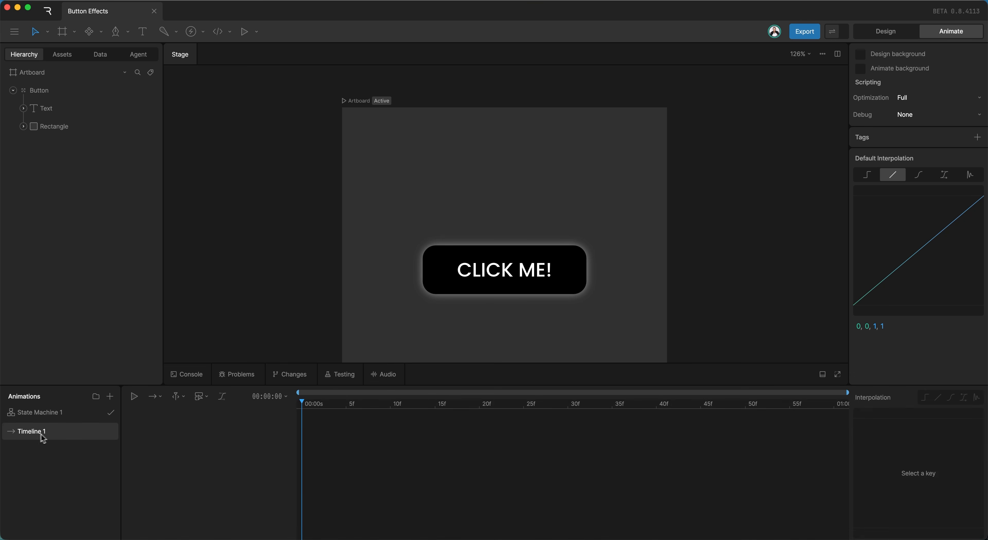
type("GlowEffect")
Step: Key the white fill's feather amount at 5 on the rectangle at the start of the GlowEffect timeline
left_click(60, 132)
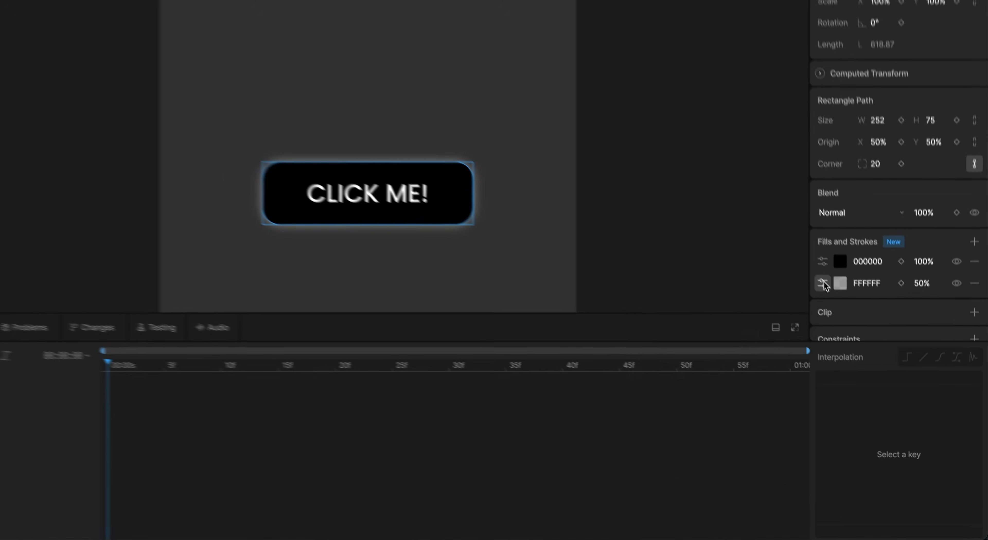
left_click(859, 340)
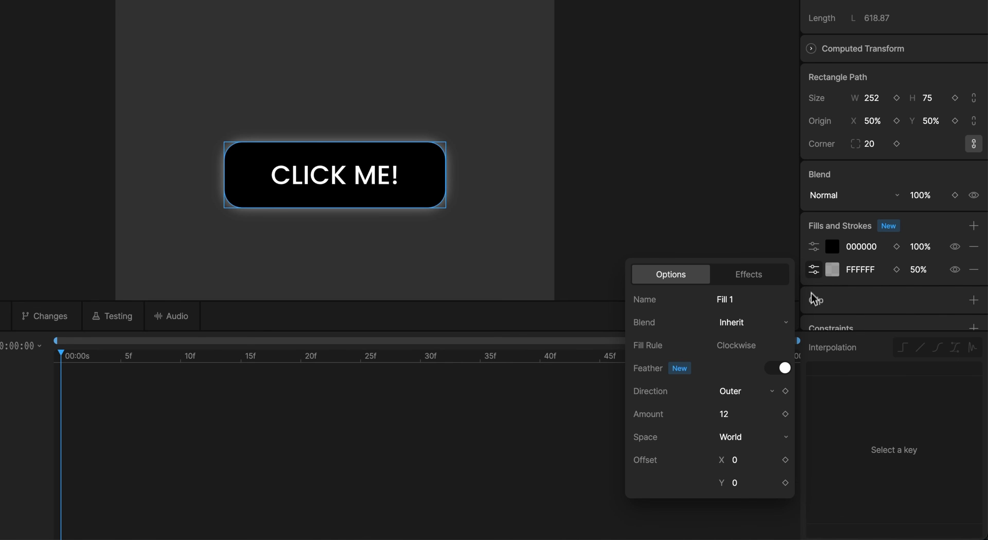
left_click(752, 422)
type("5")
key("Return")
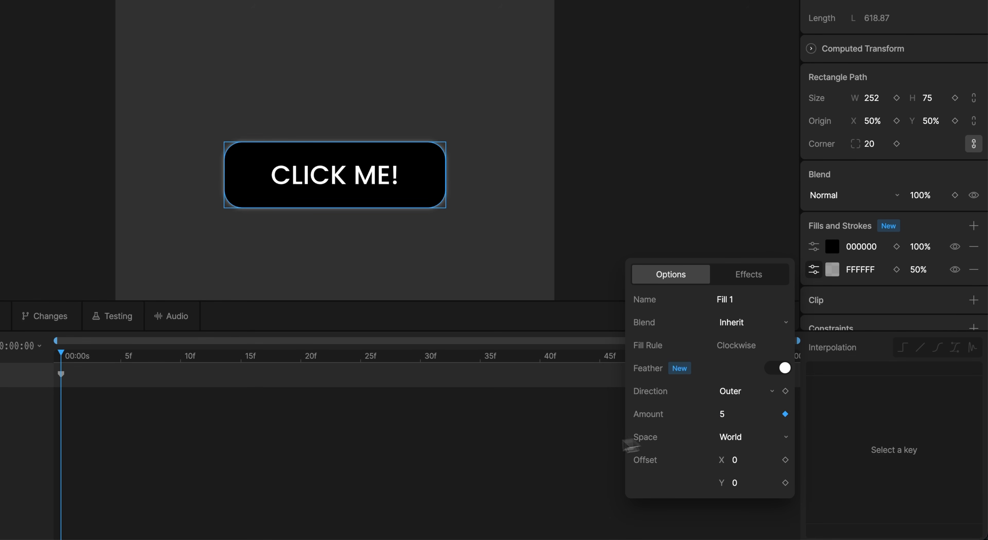
left_click(564, 100)
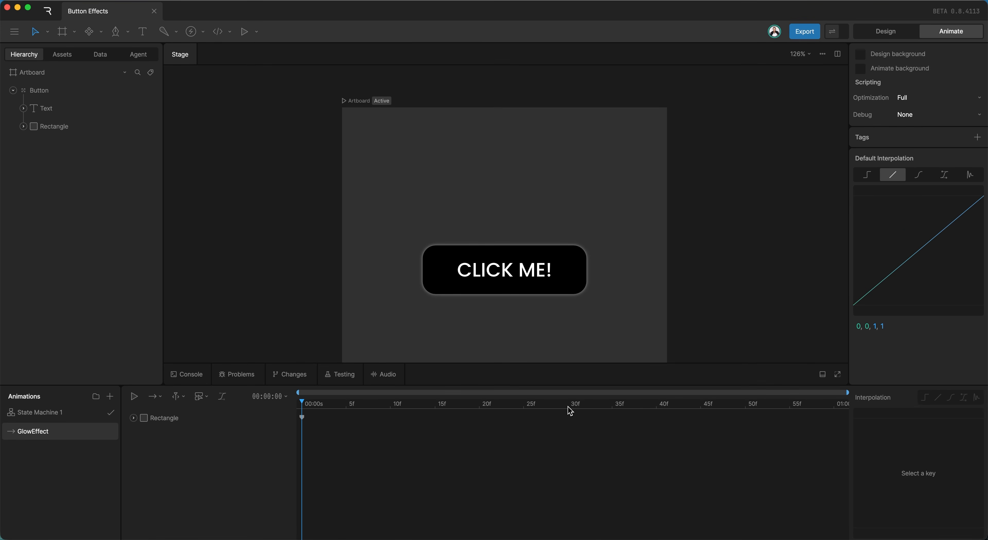
Step: Key the white fill's feather amount at 30 at frame 30 of the GlowEffect timeline
left_click(568, 407)
left_click(71, 127)
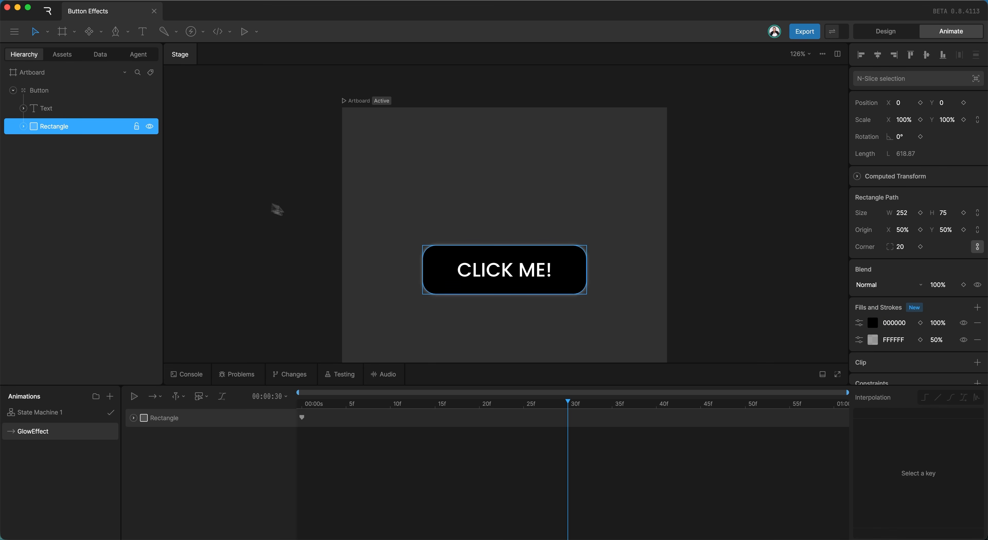
left_click(859, 340)
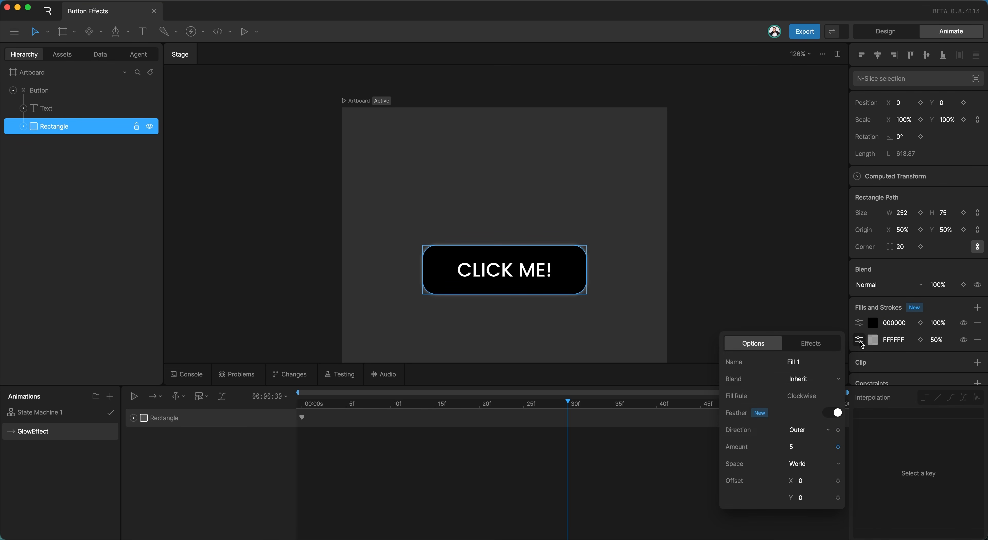
left_click(804, 455)
key("Return")
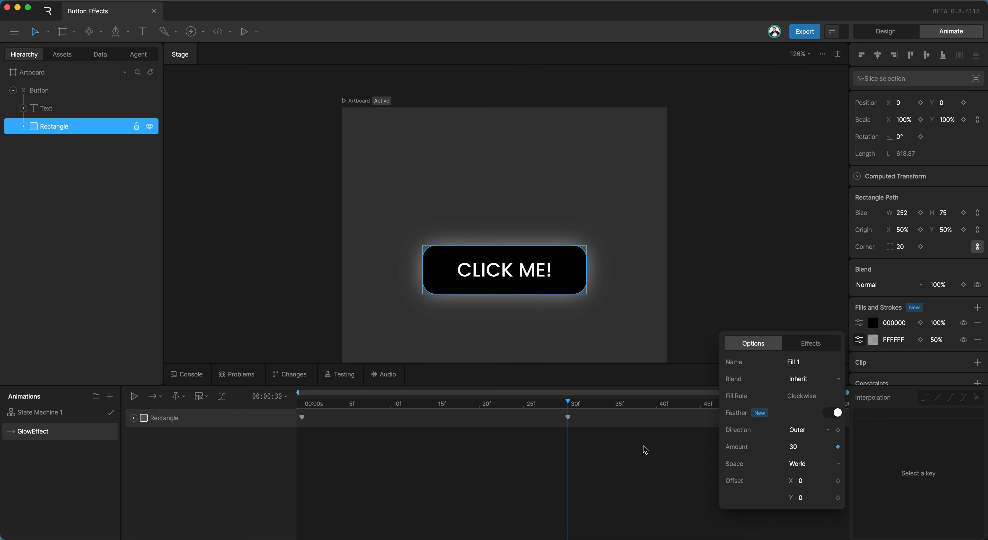
left_click(859, 340)
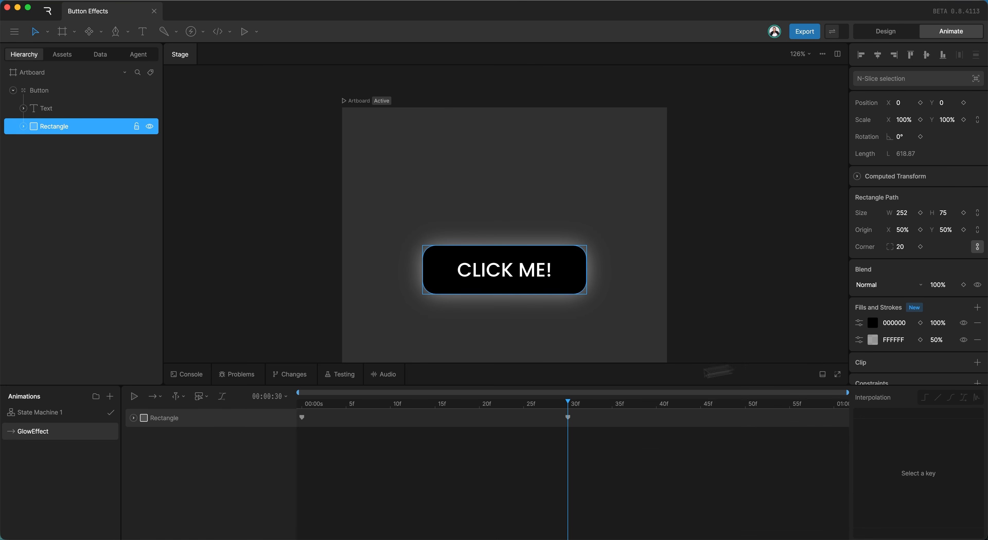
Step: Copy the rectangle's first keyframe to the one-second mark (00:01:00) of the GlowEffect timeline
left_click_drag(329, 450, 279, 418)
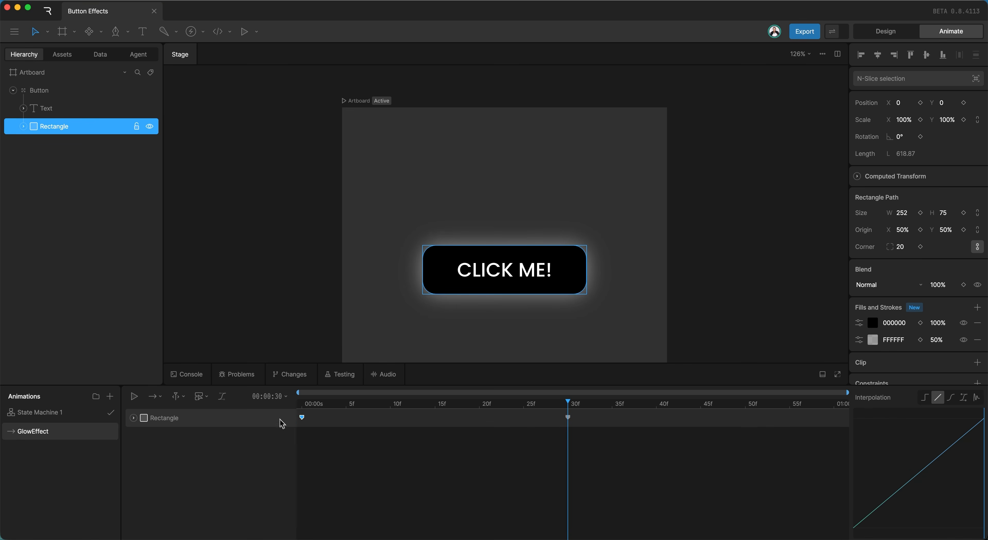
left_click_drag(819, 405, 834, 406)
key("super+v")
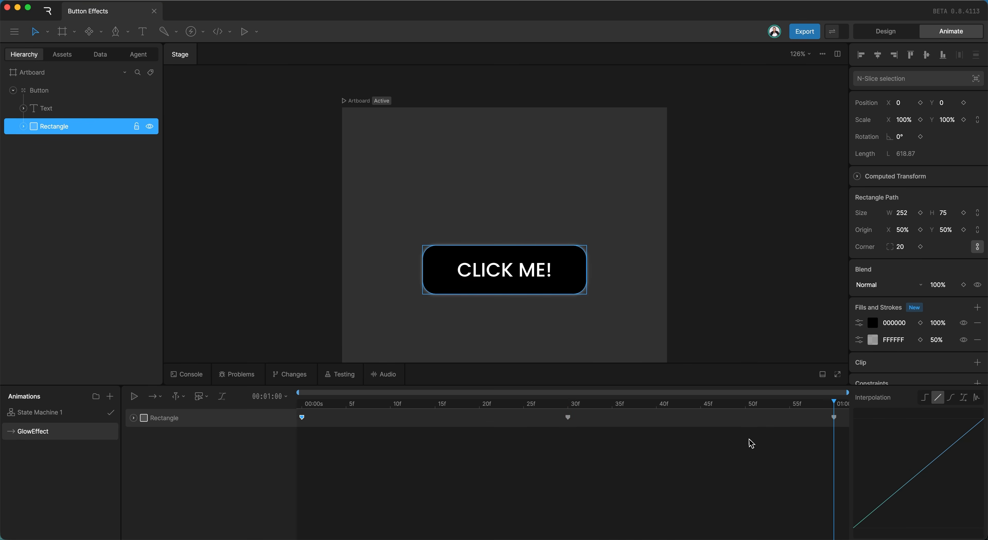
left_click(762, 331)
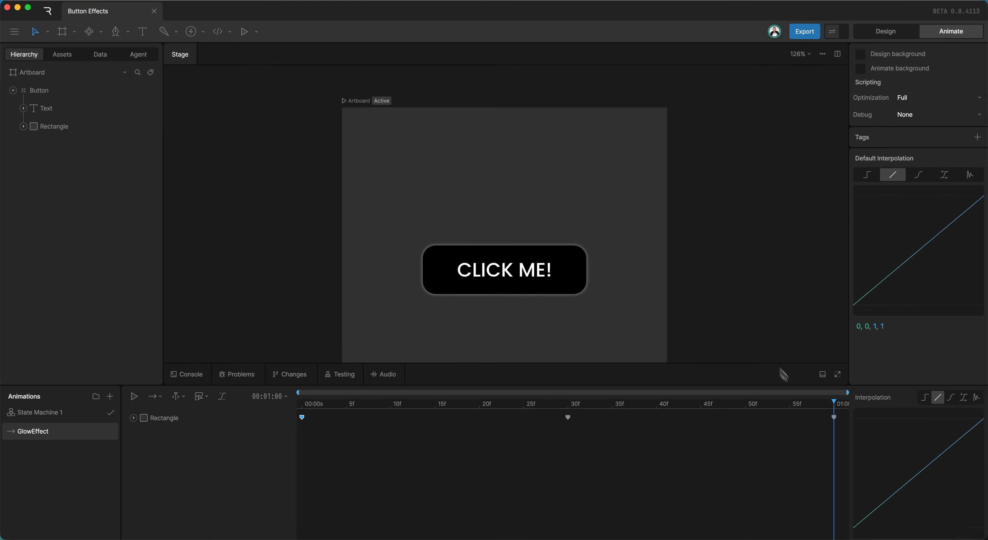
Step: Scrub the playhead along the GlowEffect timeline and play the animation to preview the glow
left_click(831, 404)
left_click_drag(833, 406, 478, 393)
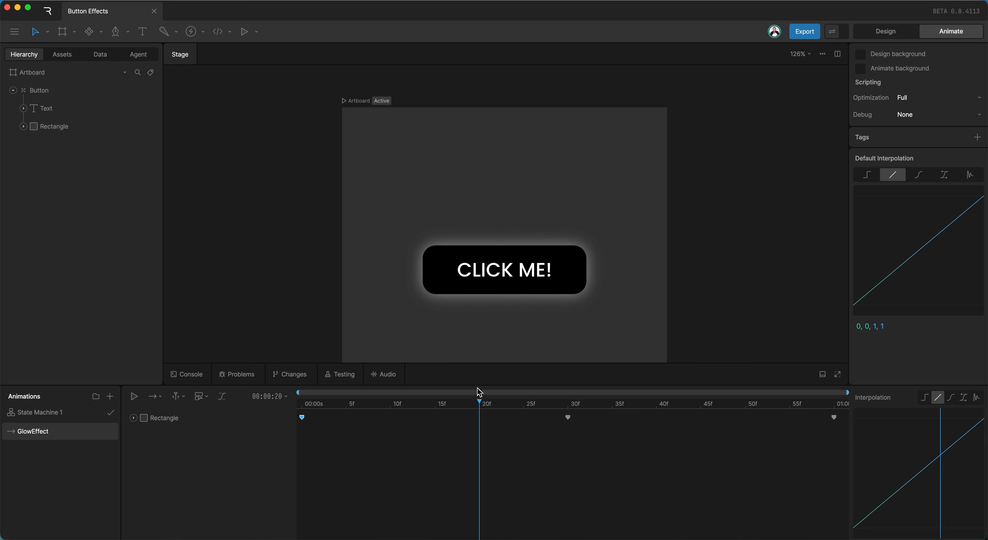
left_click(134, 396)
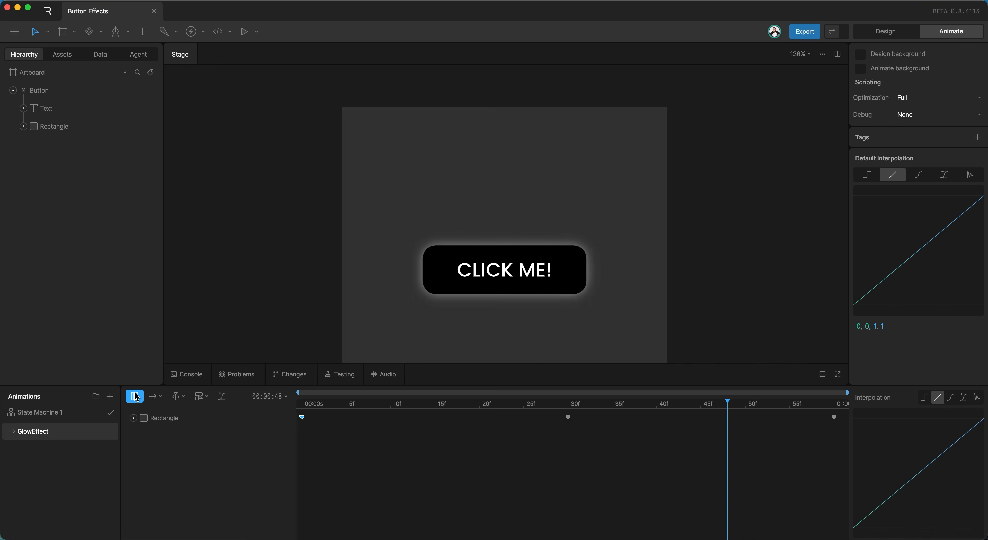
left_click(134, 397)
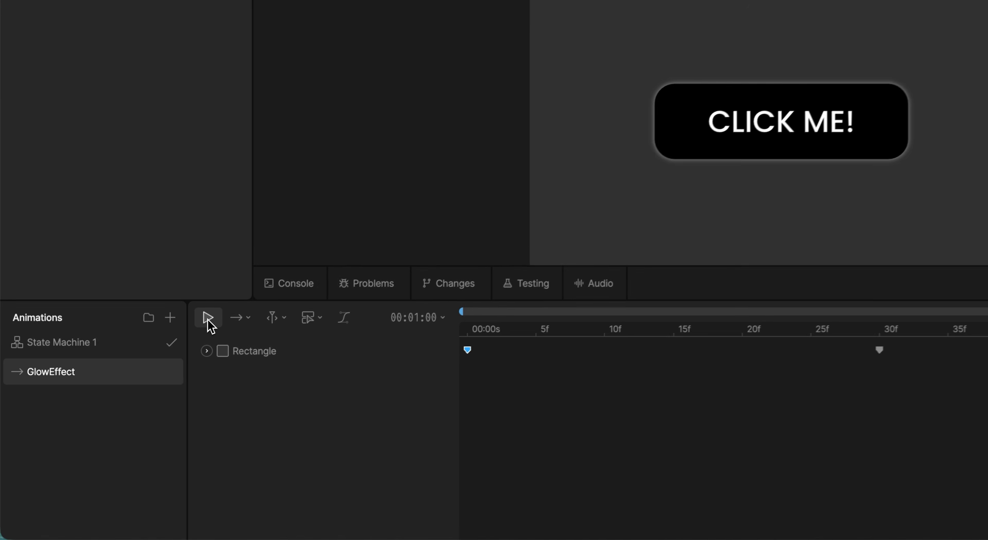
Step: Set the GlowEffect animation's playback mode to Loop and preview the repeating glow
left_click(238, 321)
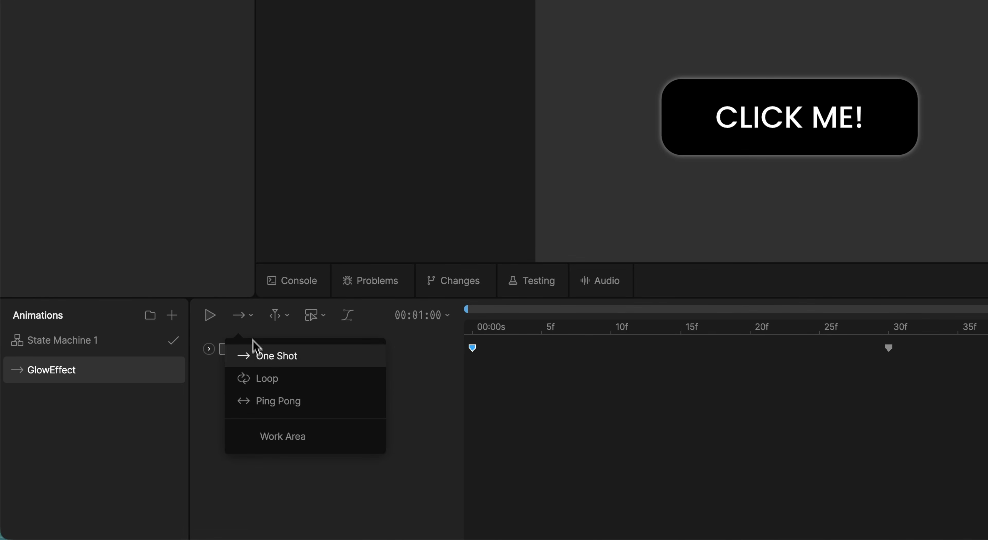
left_click(271, 387)
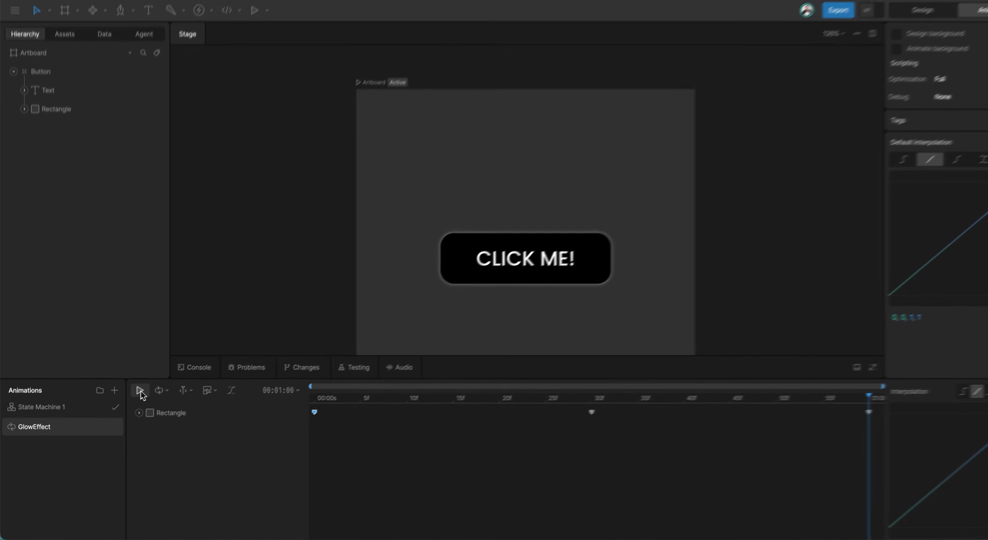
left_click(140, 391)
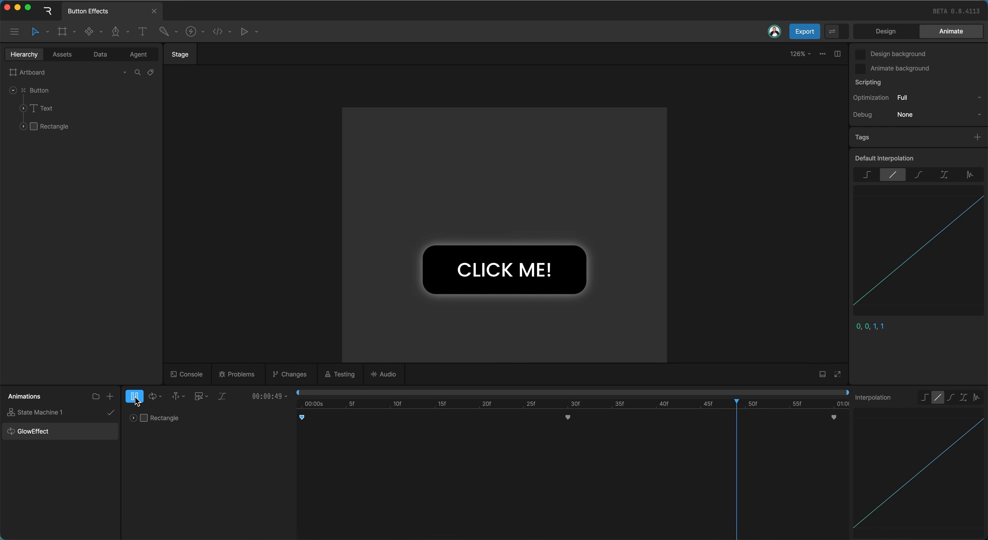
left_click(135, 396)
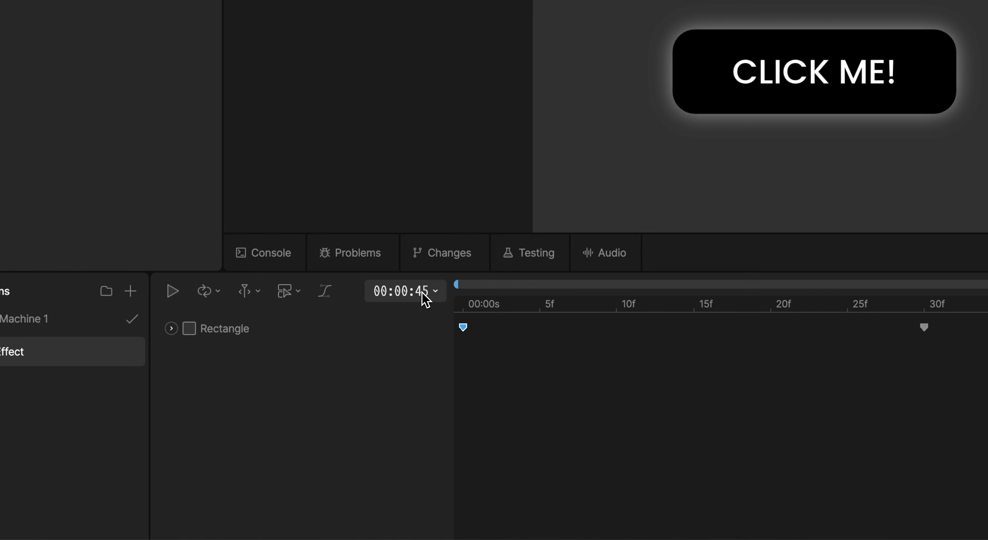
Step: Set the GlowEffect timeline's playback speed to 0.5 and play the slowed animation
left_click(278, 398)
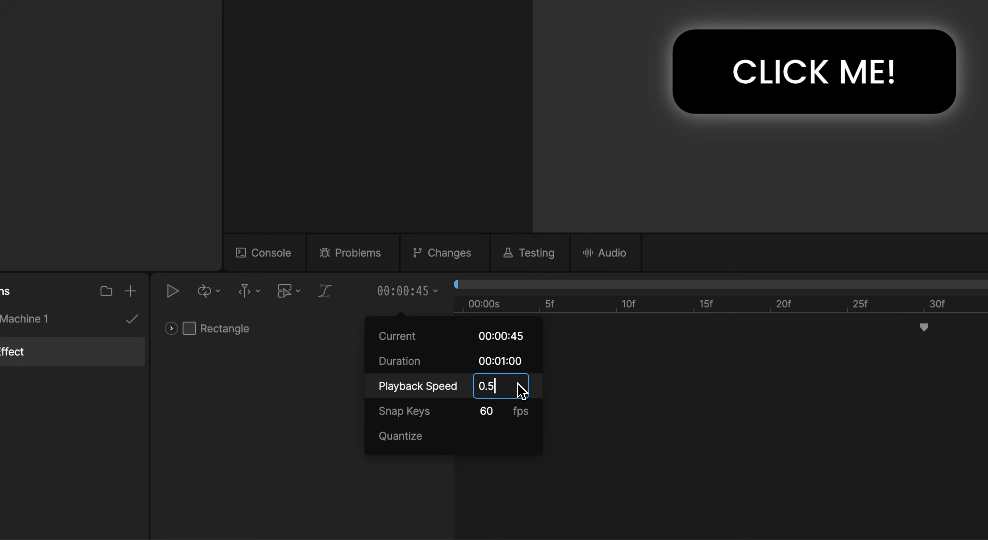
left_click(633, 390)
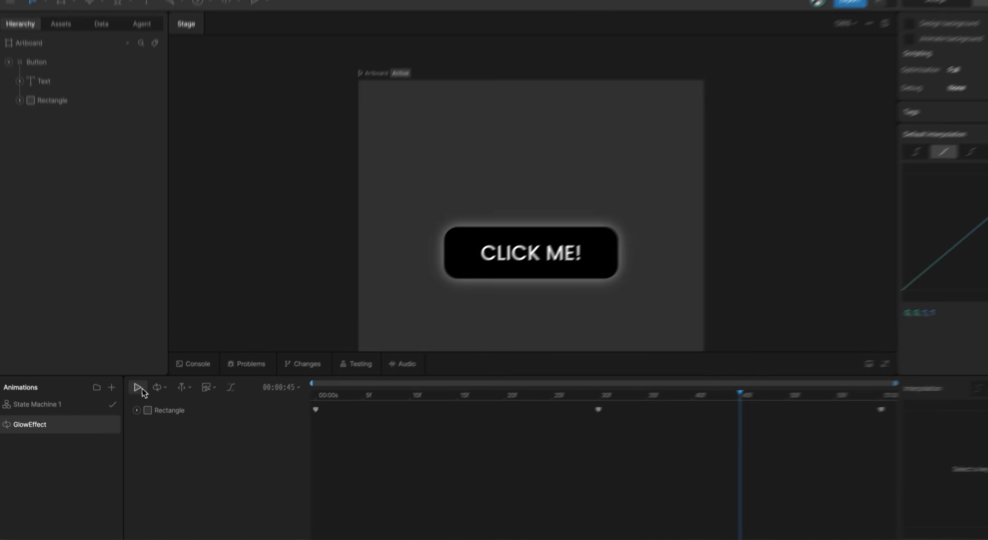
left_click(139, 388)
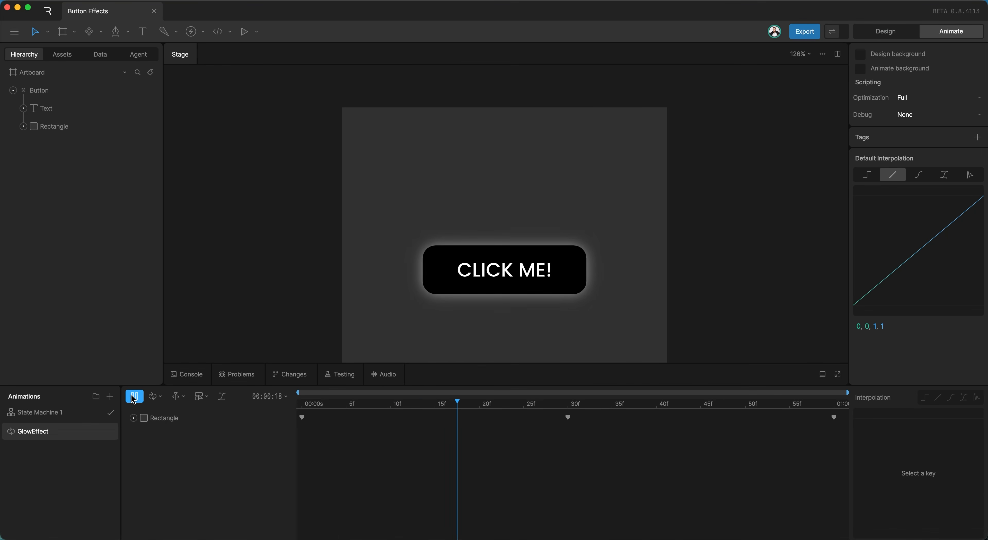